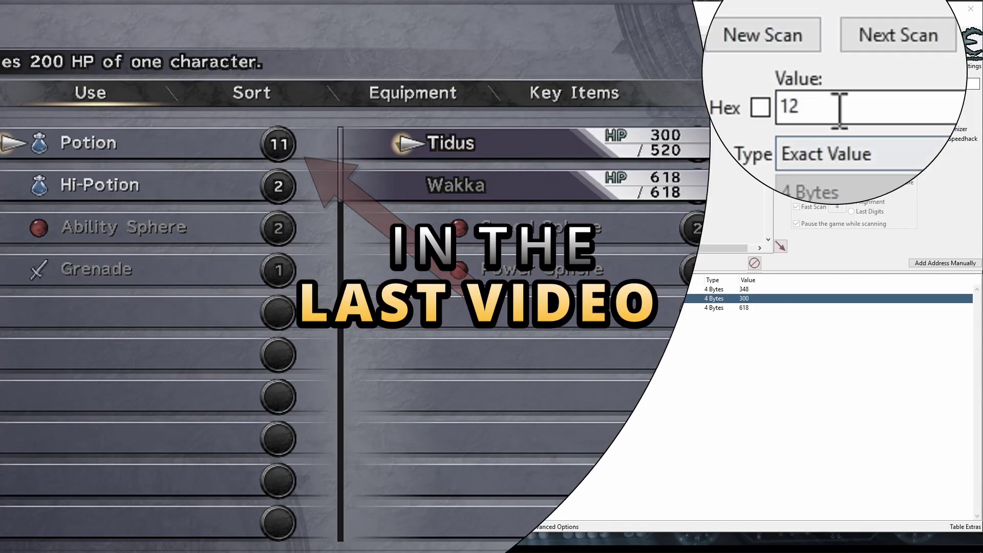
- Narrow the scan to the Potion quantity 11, and enter 10 as the following scan value
key("BackSpace")
type("1")
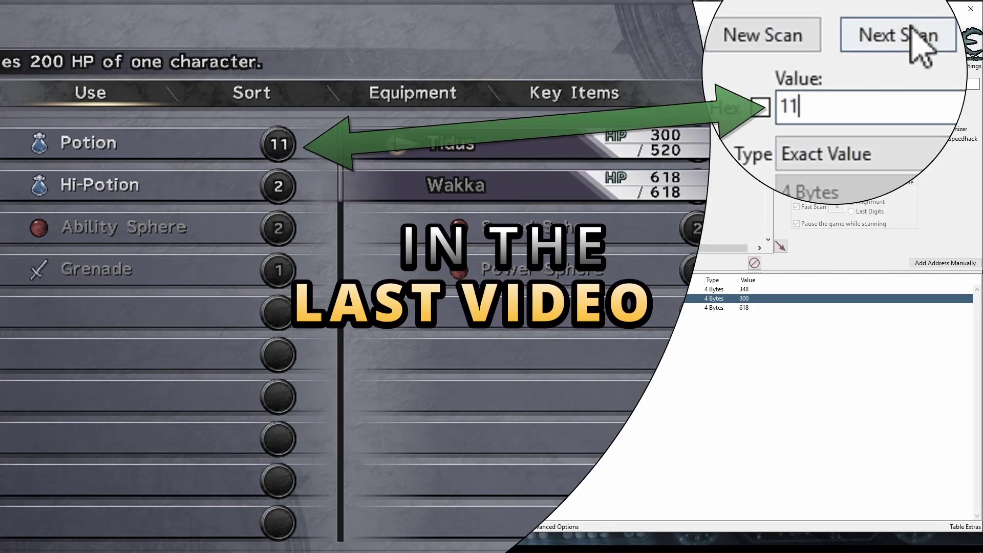
left_click(917, 33)
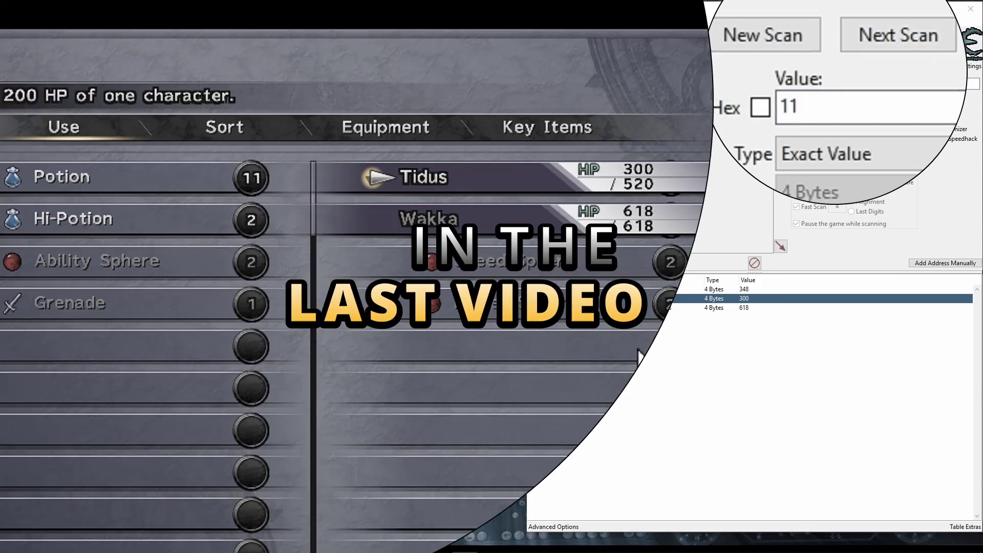
key("BackSpace")
type("0")
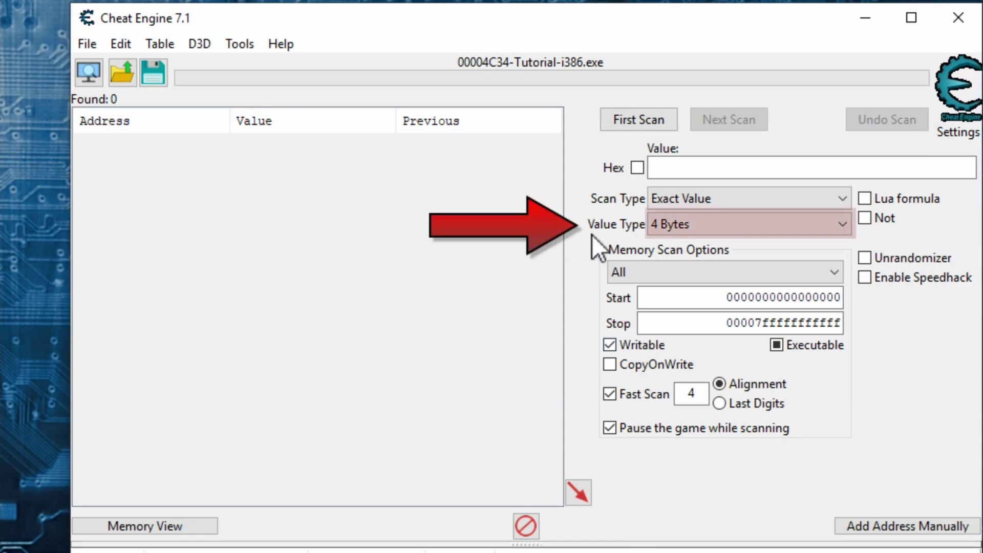
- Set the scan's value type to All
left_click(844, 226)
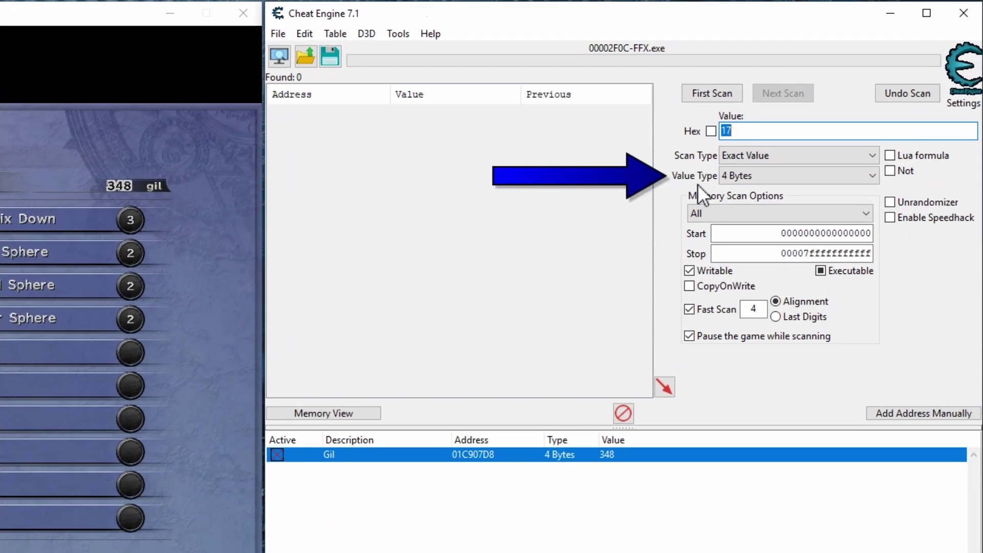
left_click(871, 175)
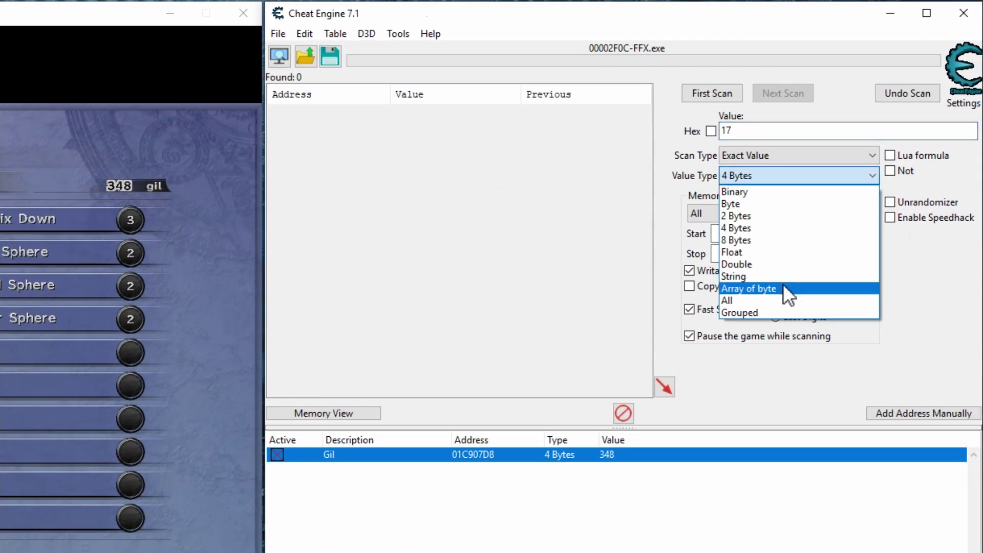
left_click(782, 303)
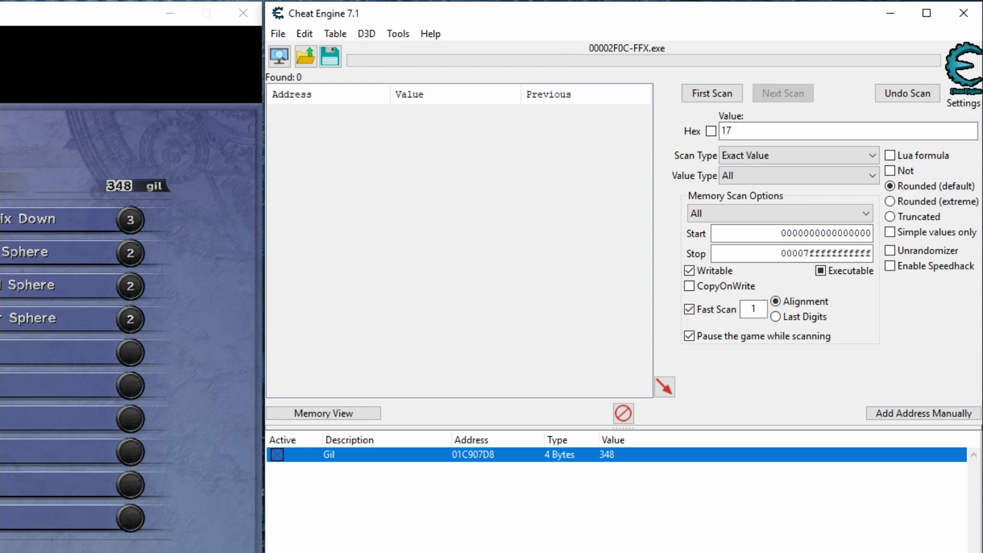
- Review which data types the All type includes in the scan settings and accept the settings
left_click(304, 33)
left_click(342, 54)
left_click(47, 146)
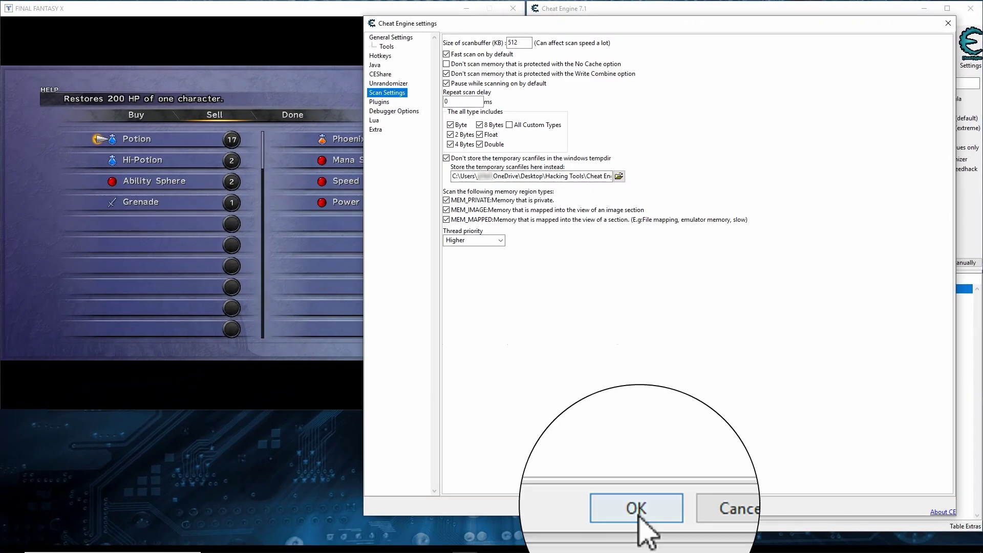
left_click(640, 509)
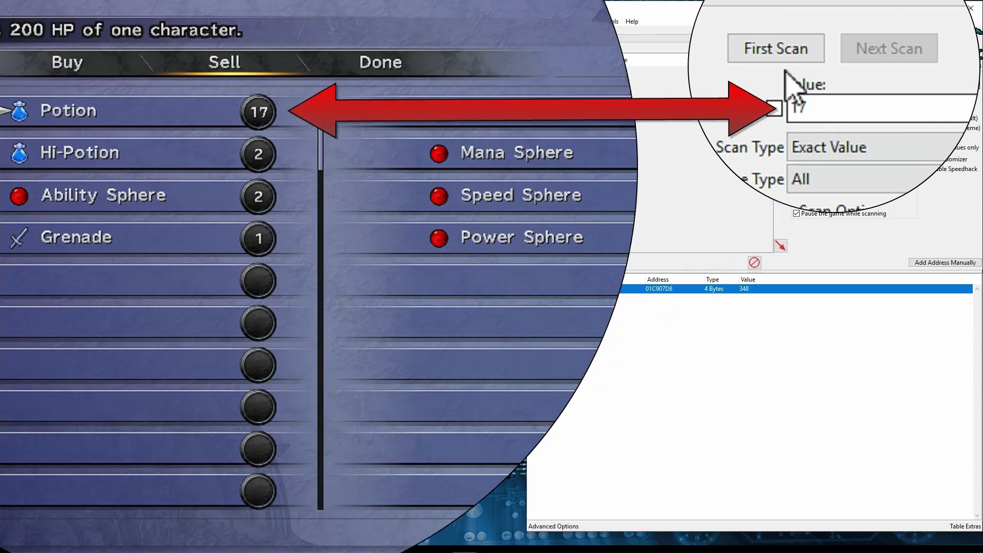
- Run a first scan for the Potion quantity 17, and narrow it to 16 after selling one Potion
left_click(780, 66)
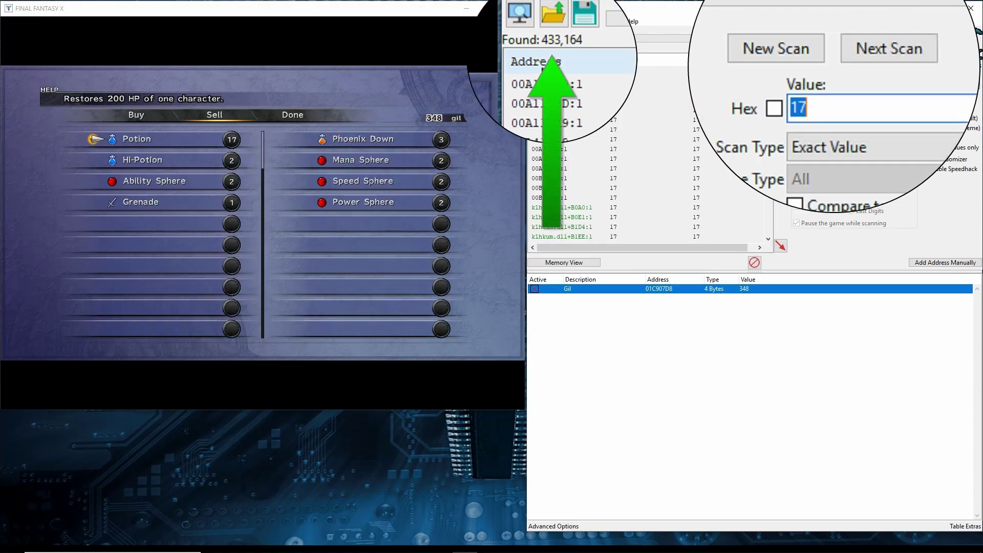
key("Return")
key("Return")
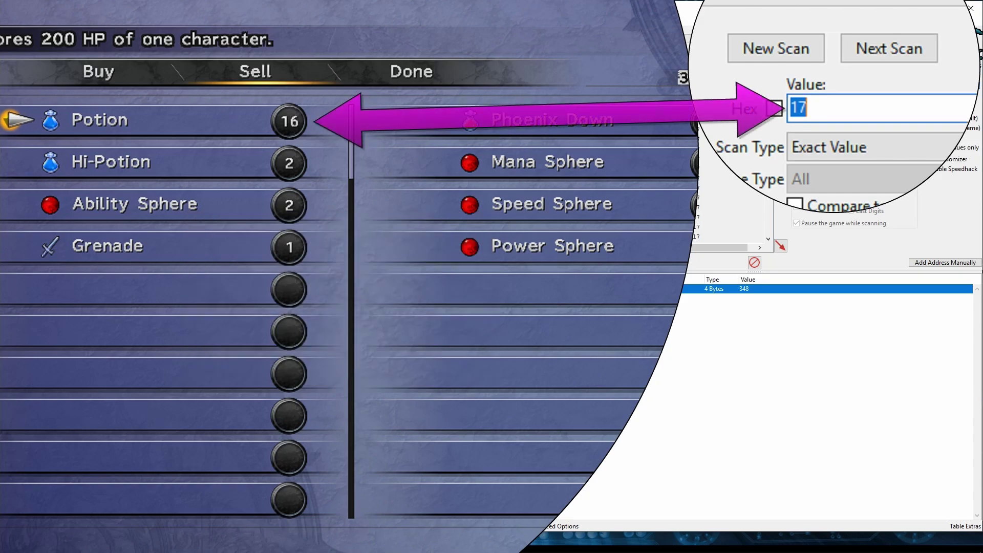
type("16")
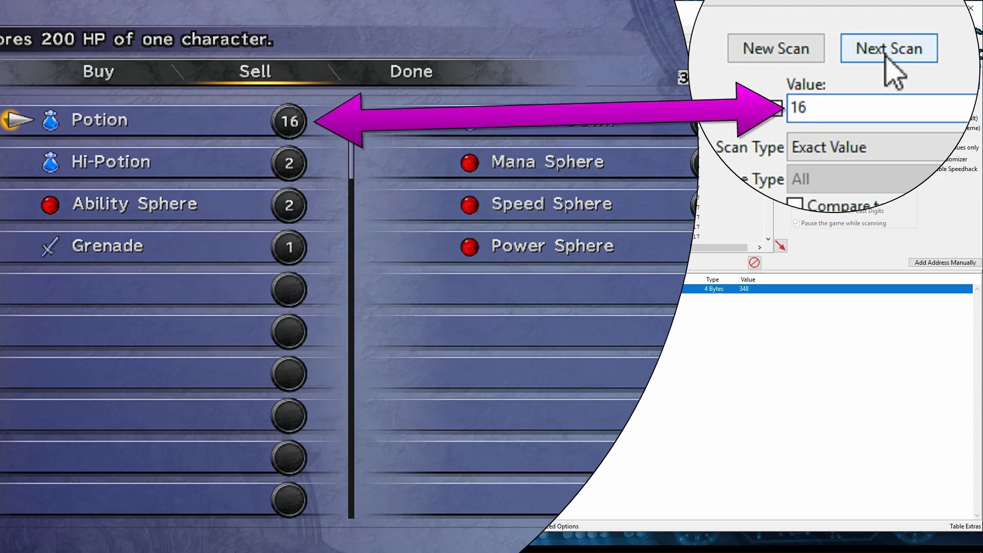
left_click(886, 56)
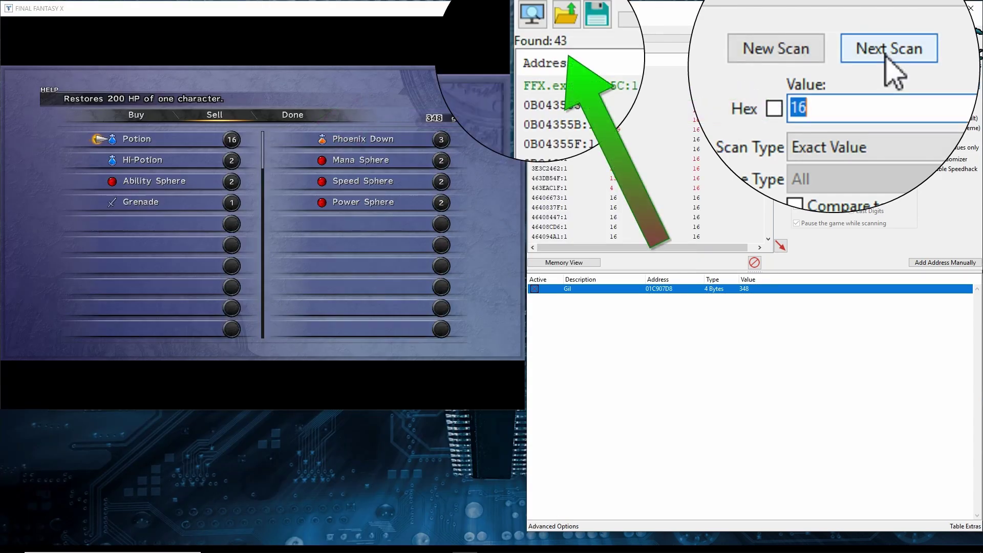
- Sell another Potion in the game shop and narrow the scan results to 15
key("Return")
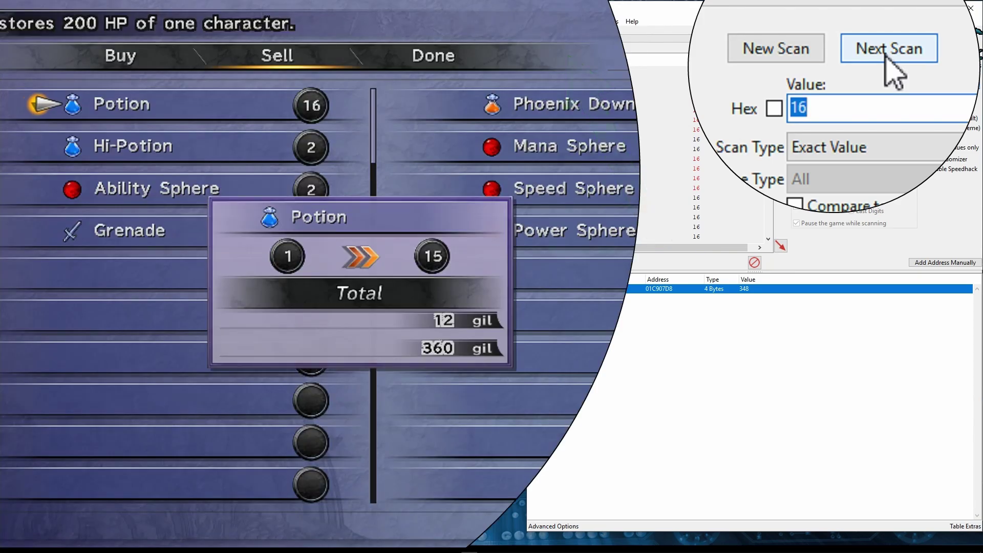
key("Return")
type("15")
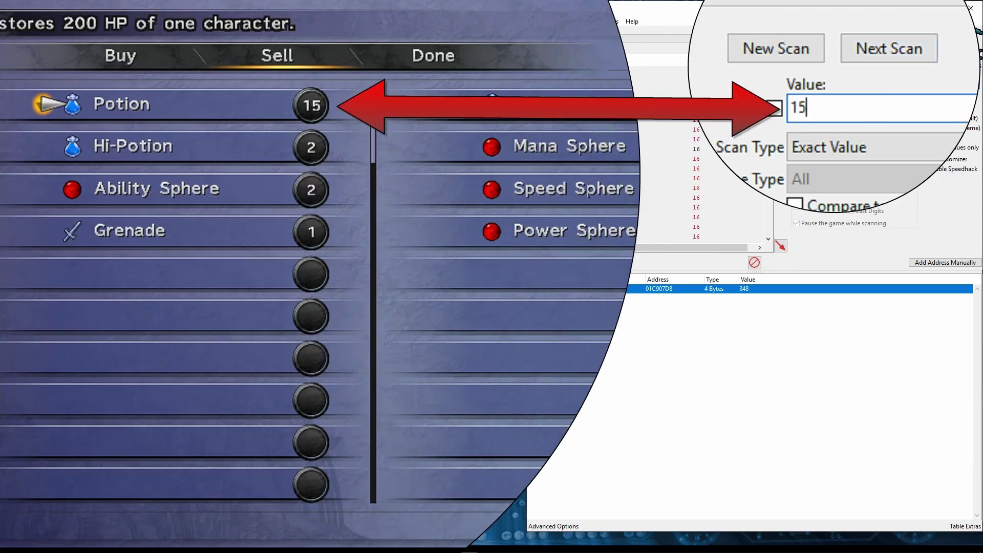
left_click(904, 54)
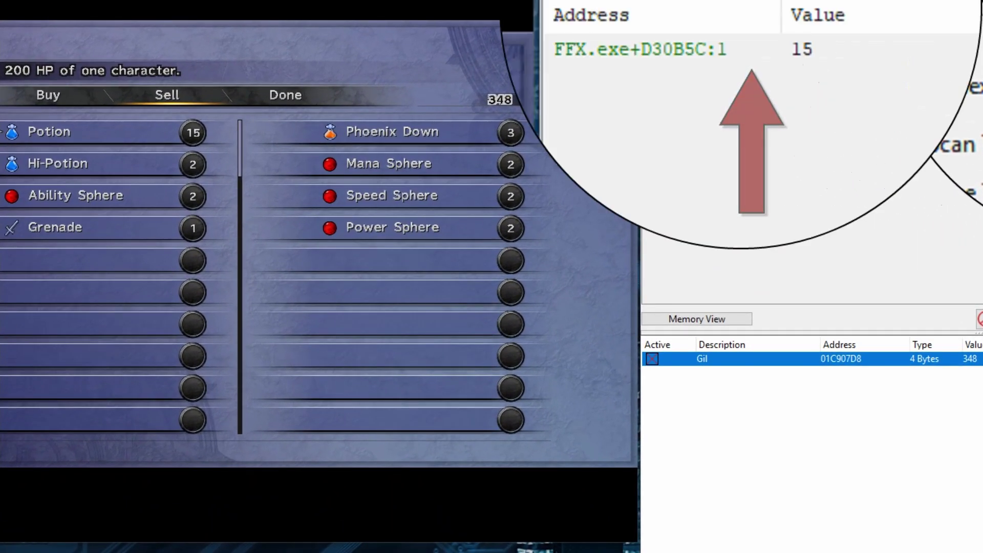
- Add the remaining Potion address FFX.exe+D30B5C to the address list and set its value to 50
double_click(691, 29)
double_click(969, 373)
type("50")
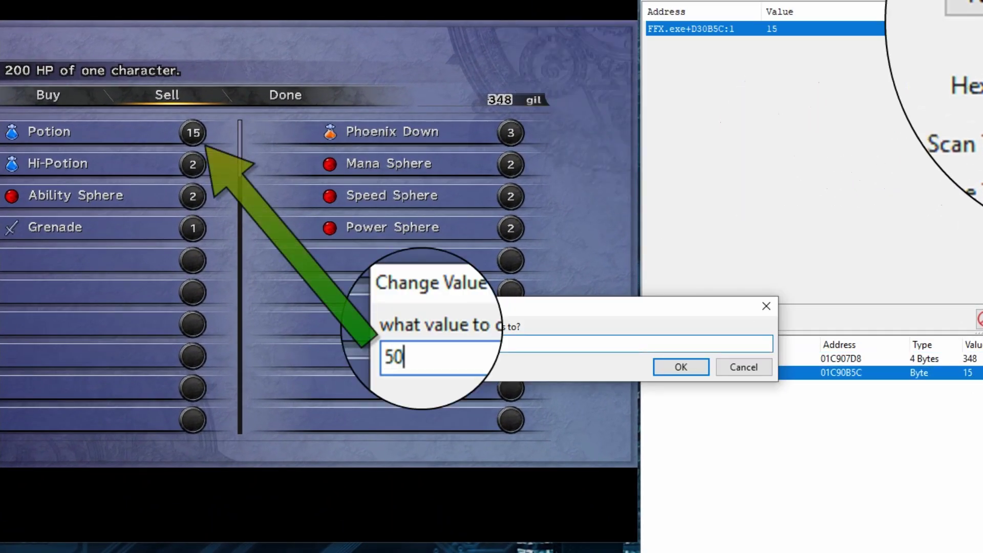
left_click(684, 367)
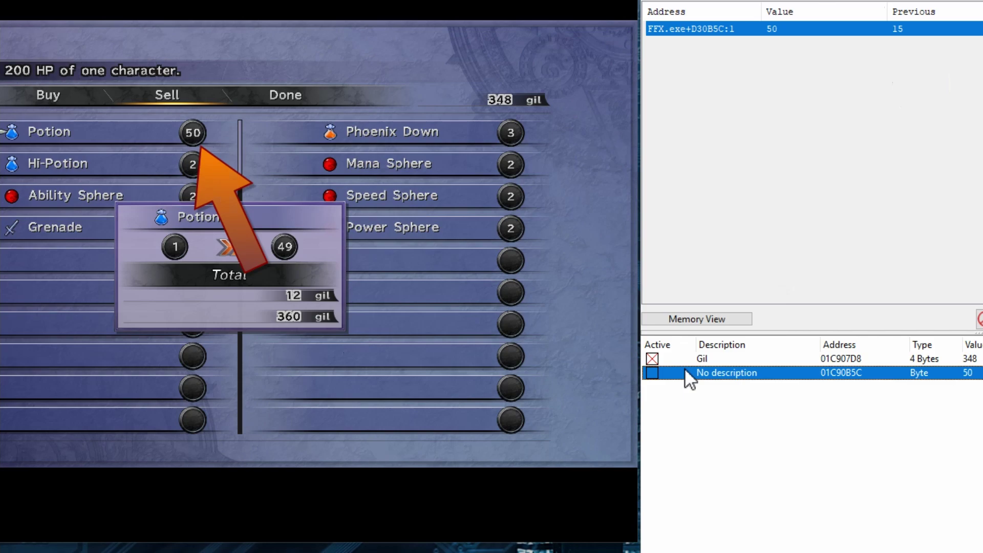
- Sell two Potions in the game shop to test the edited quantity
key("Return")
key("Return")
key("Return")
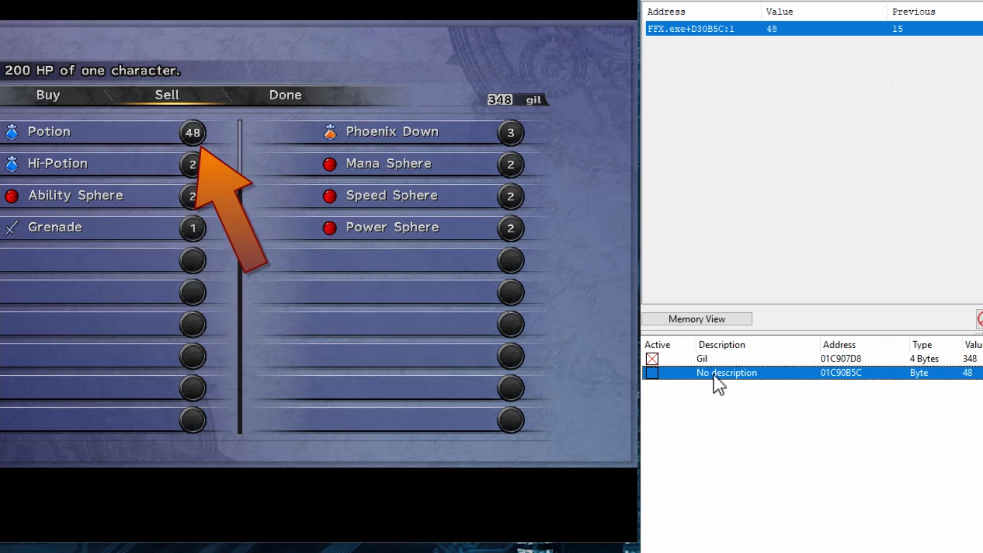
- Set the description of the new Byte address record to "Potion"
double_click(717, 373)
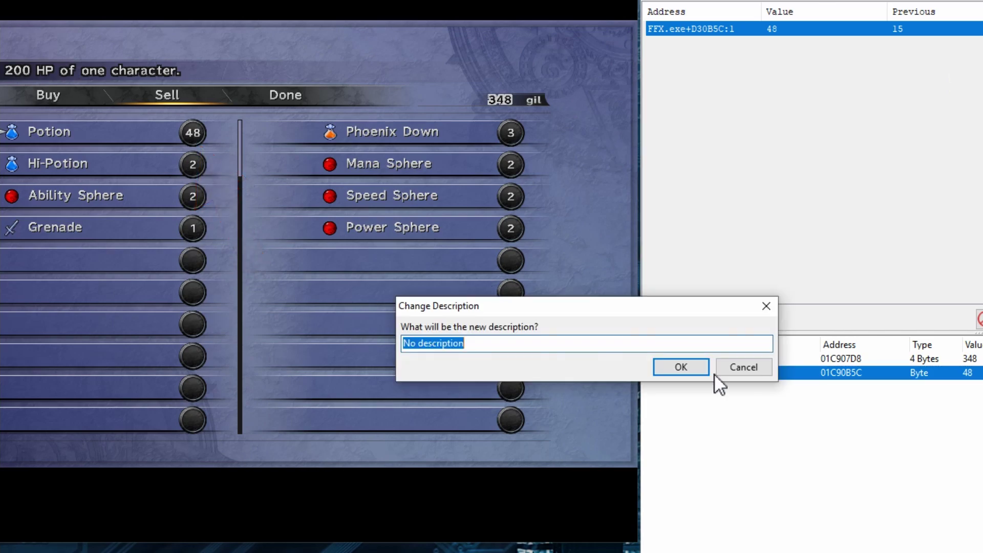
type("Potion")
key("Return")
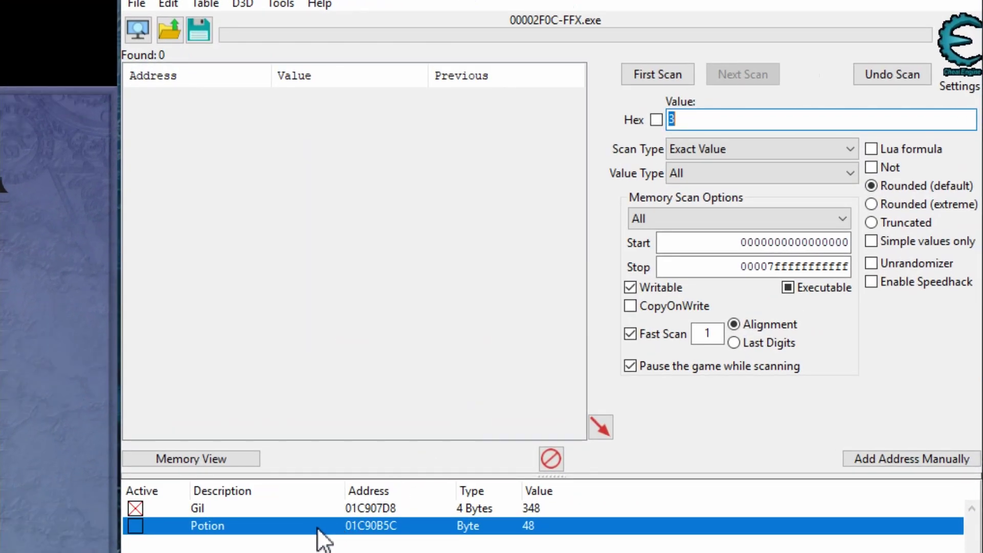
- Browse the memory region of the Potion record and display its contents as byte decimal
right_click(301, 526)
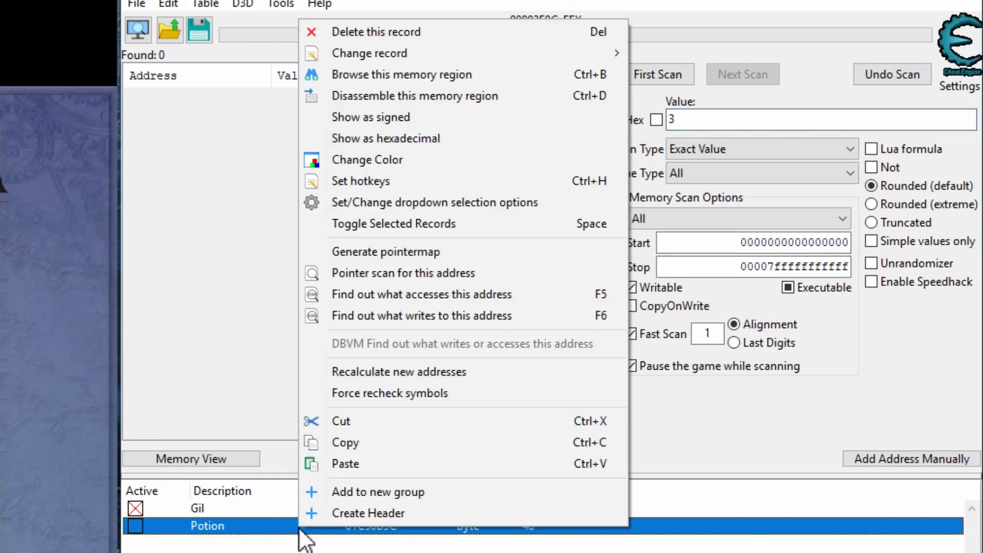
left_click(514, 75)
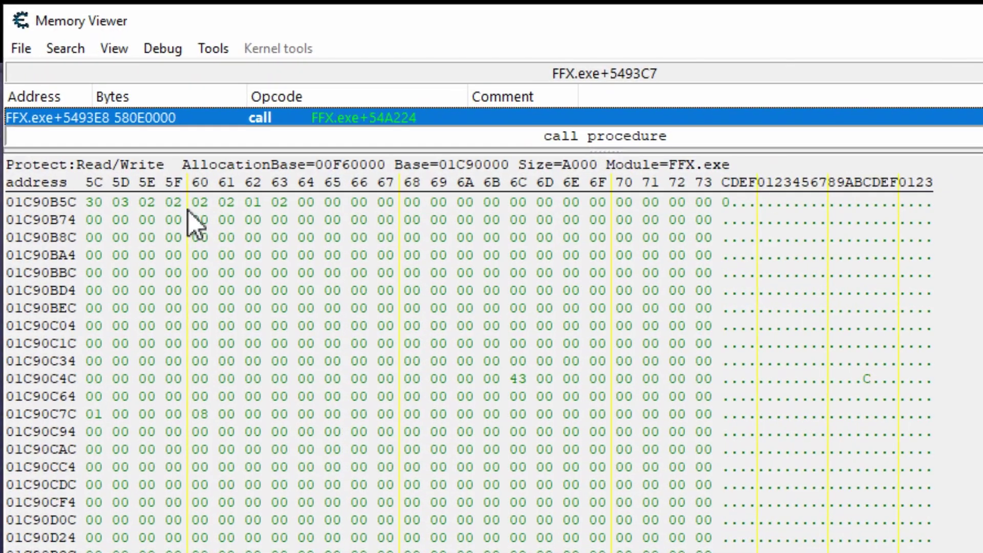
right_click(189, 211)
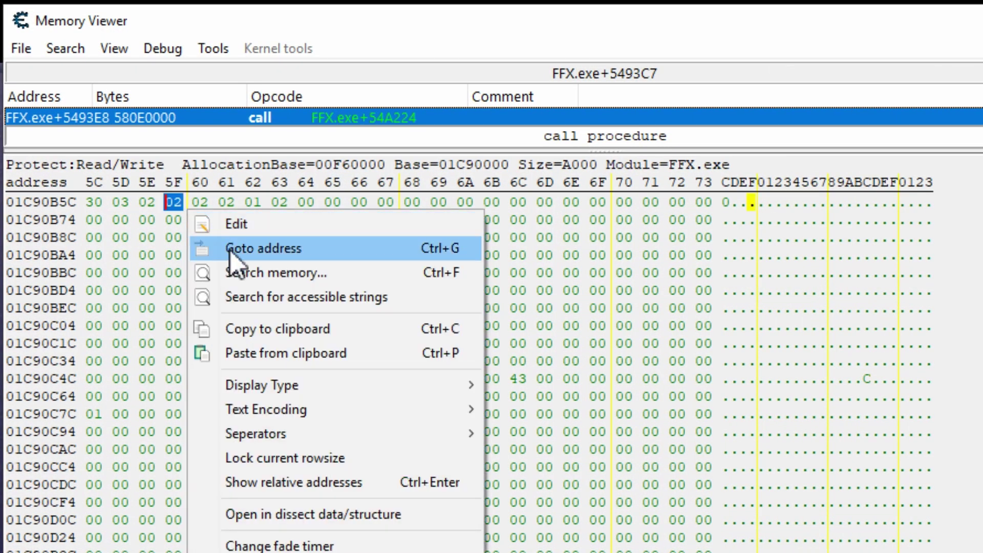
mouse_move(371, 383)
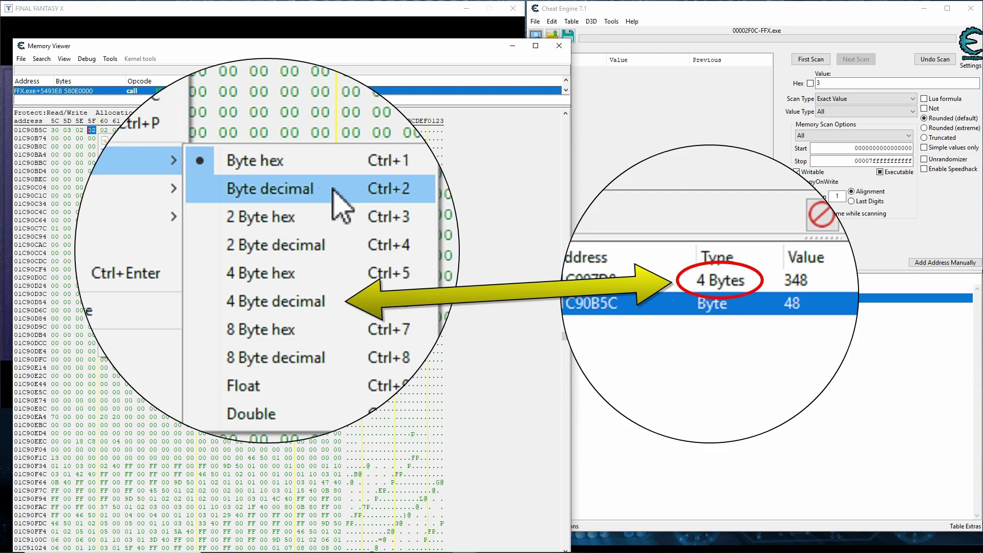
left_click(294, 230)
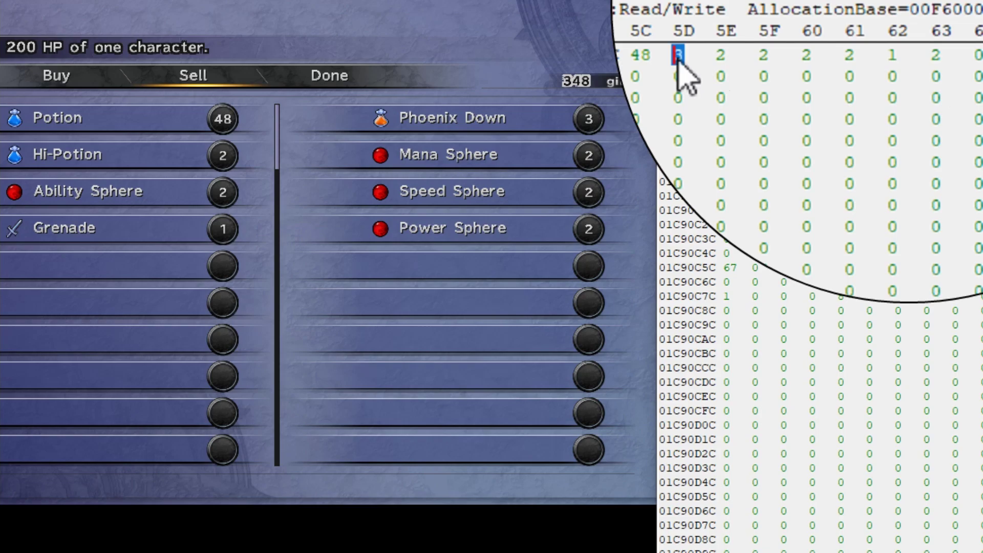
- Set the three bytes after the Potion quantity to 10, 17 and 53 for Phoenix Down, Hi-Potion and Mana Sphere
type("10")
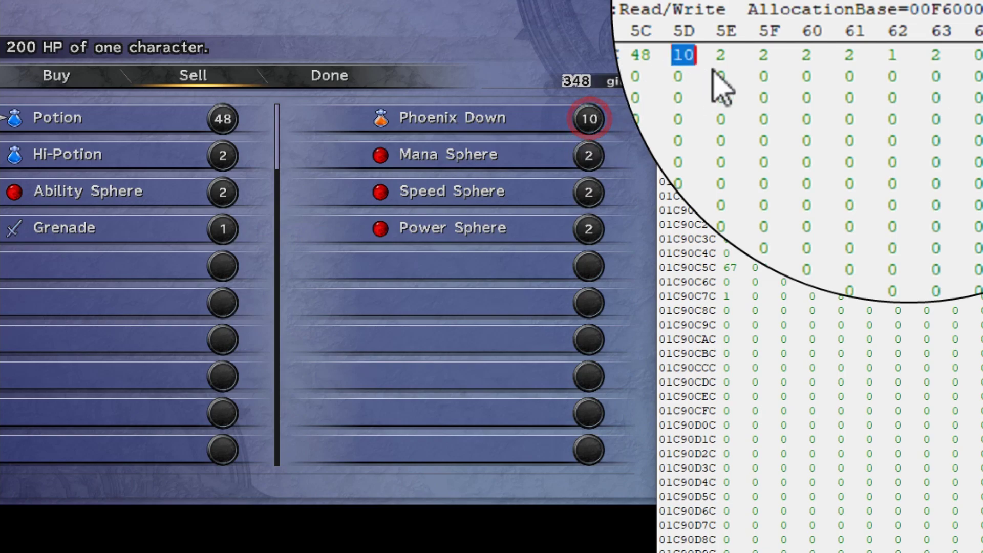
left_click(725, 57)
type("17")
left_click(766, 58)
type("53")
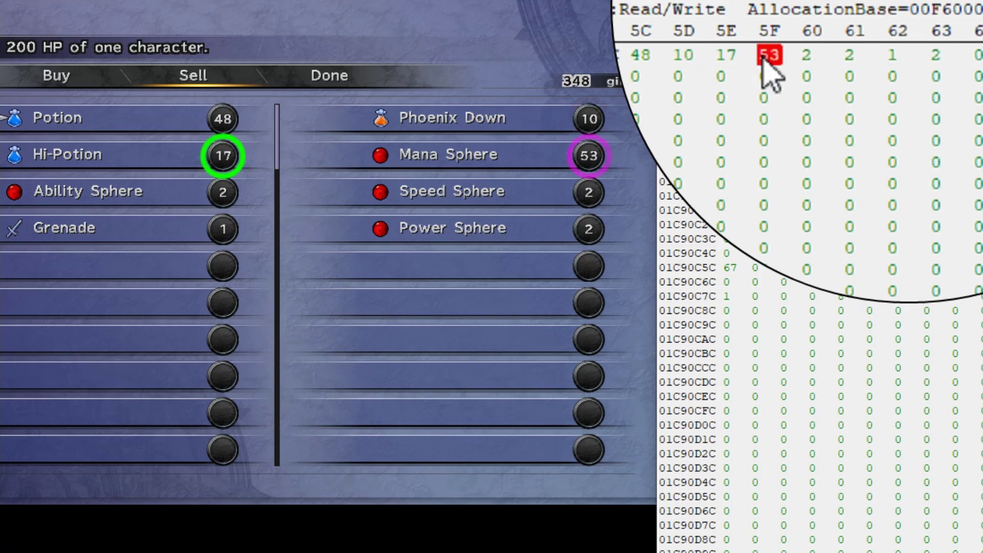
- Set the byte in column 60 to 99 for Ability Sphere and the byte in column 61 to 21 for Speed Sphere
left_click(810, 57)
type("99")
left_click(847, 57)
type("21")
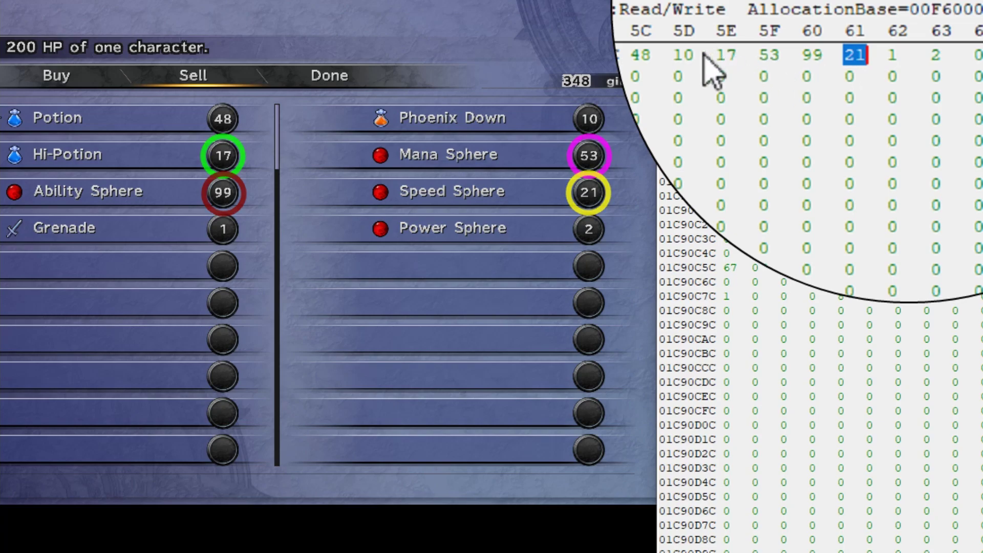
- Add address 01C90B5D to the address list as a Byte with the description "Phoenix Down"
right_click(760, 39)
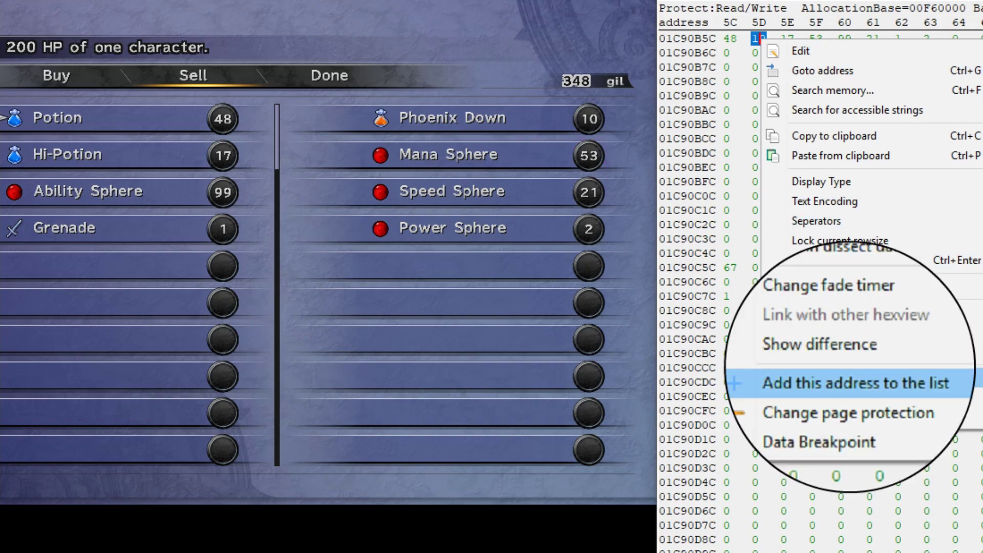
left_click(855, 383)
left_click_drag(706, 358, 511, 362)
type("P")
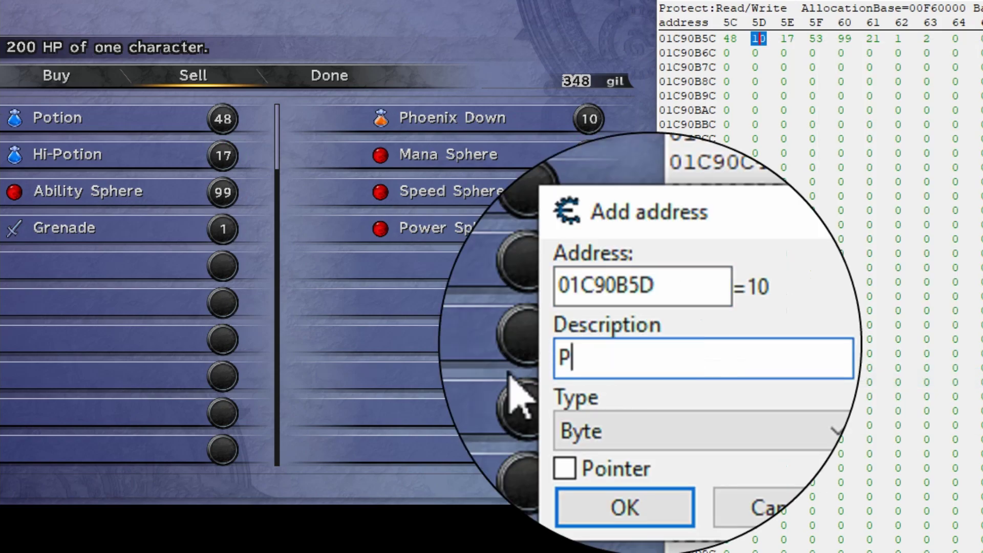
type("hoenix Down")
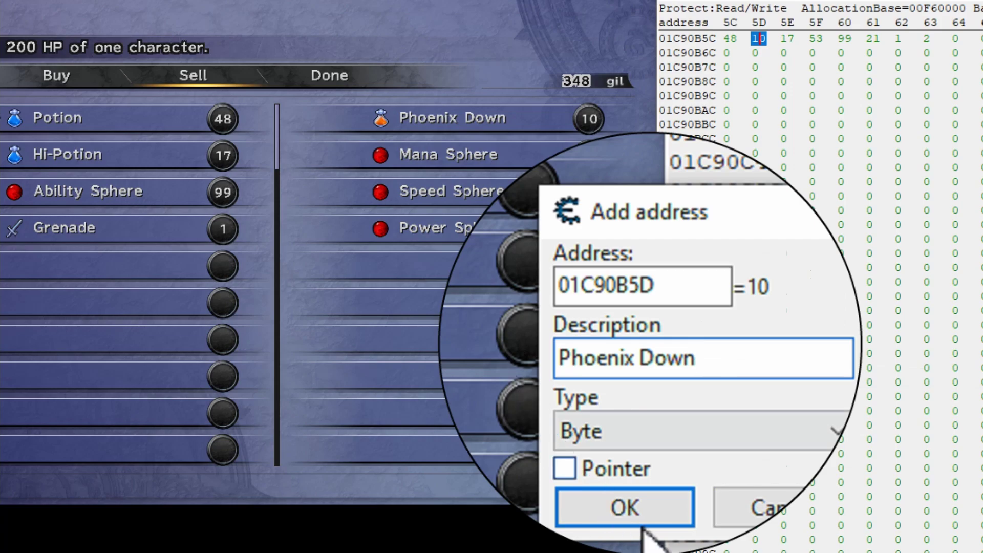
left_click(686, 507)
- Add address 01C90B5E to the address list with the description "Hi-Potion" and close the memory viewer
left_click(787, 39)
right_click(788, 40)
left_click(975, 378)
type("Hi-Potion")
left_click(637, 425)
left_click(927, 39)
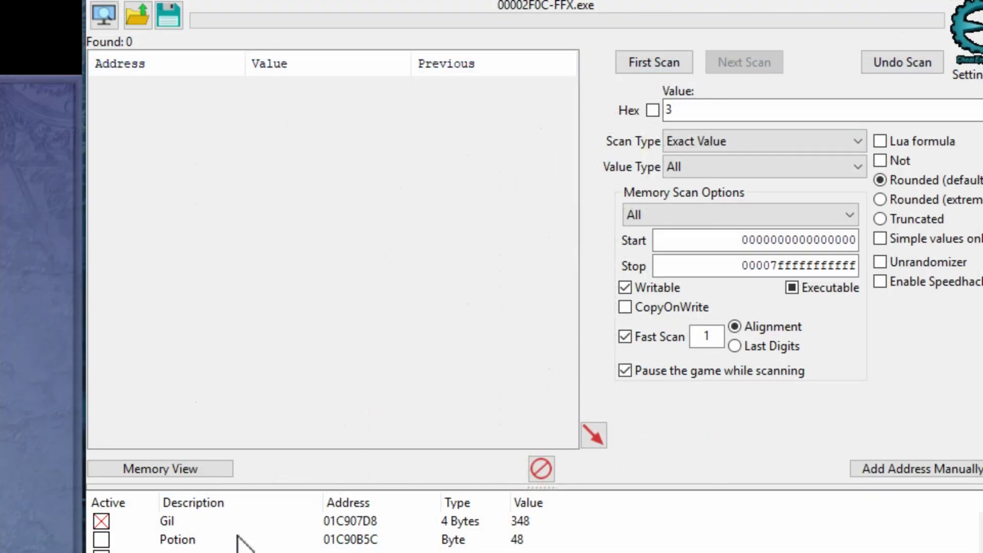
left_click(238, 540)
right_click(238, 540)
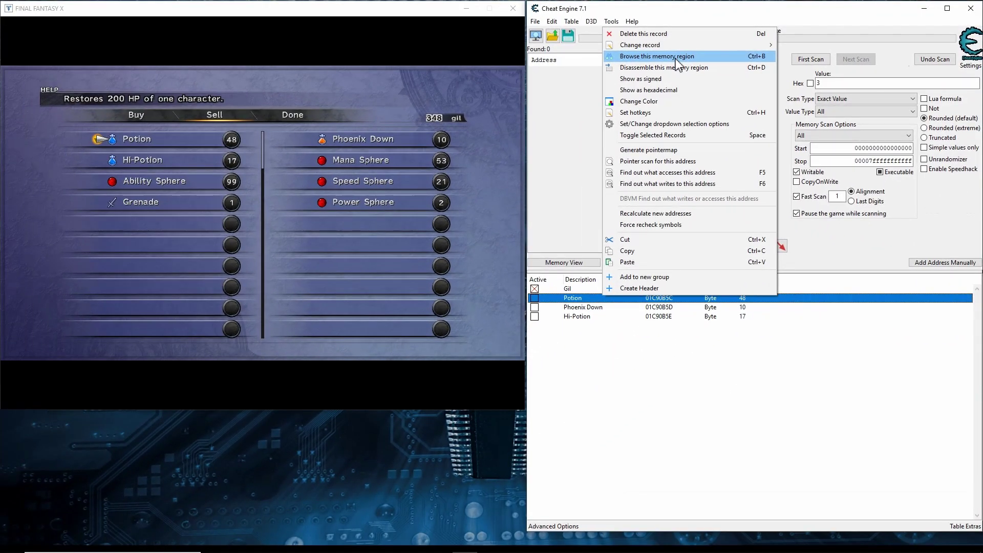
left_click(664, 334)
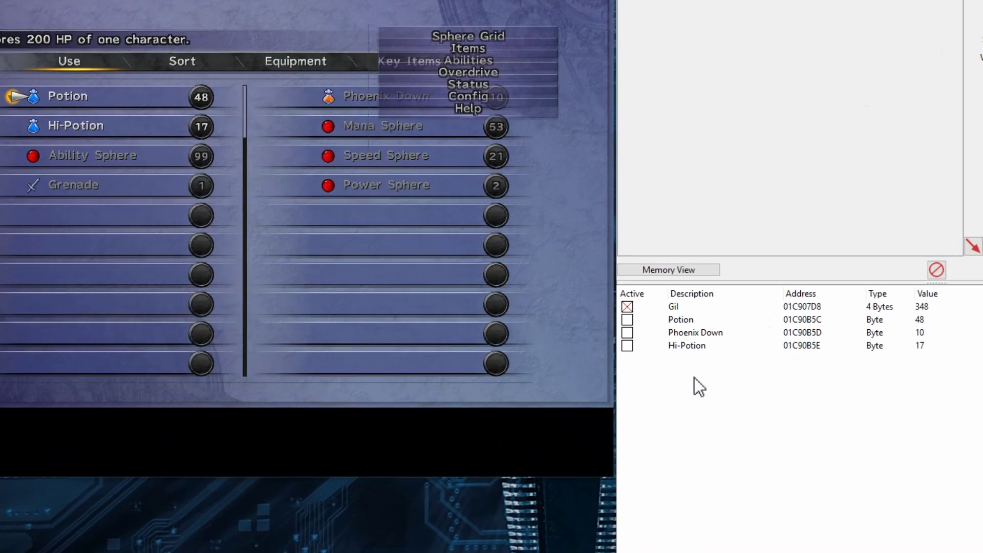
- Manually sort the in-game items so Hi-Potion comes first, Potion second and Phoenix Down third
key("Return")
key("Return")
key("Return")
key("Left")
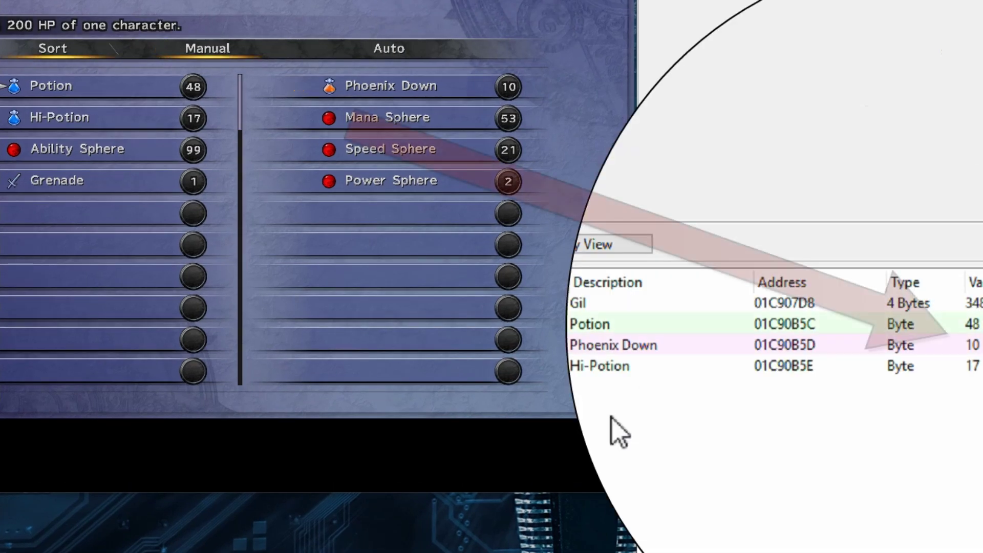
key("Return")
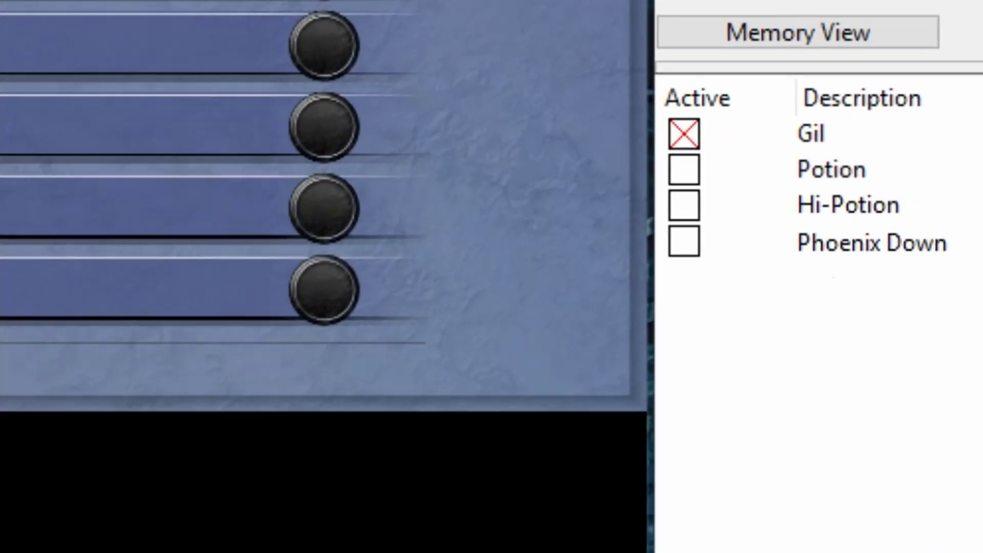
- Rename the three item entries in the address list to Slot 1, Slot 2 and Slot 3
type("Slot 1")
key("Return")
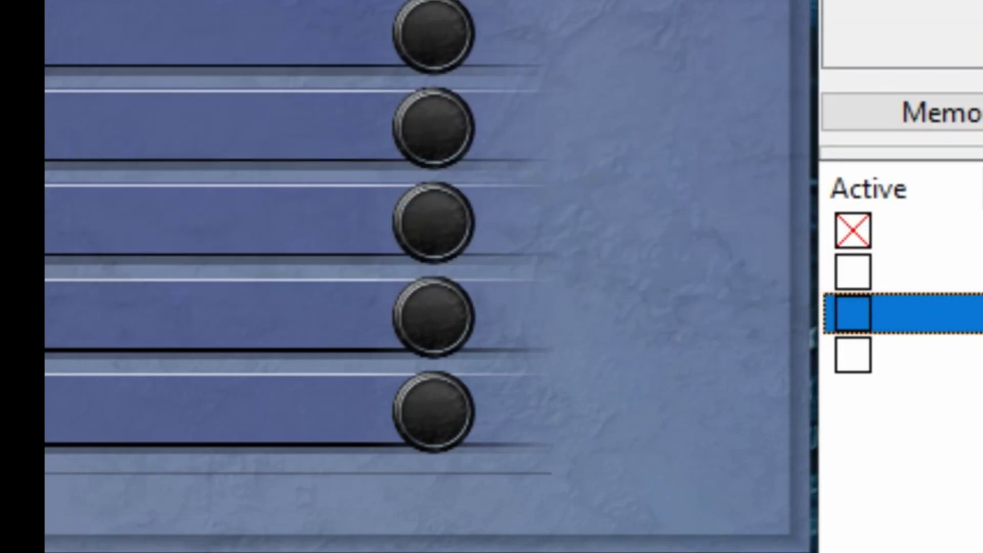
double_click(916, 354)
type("Slot 3")
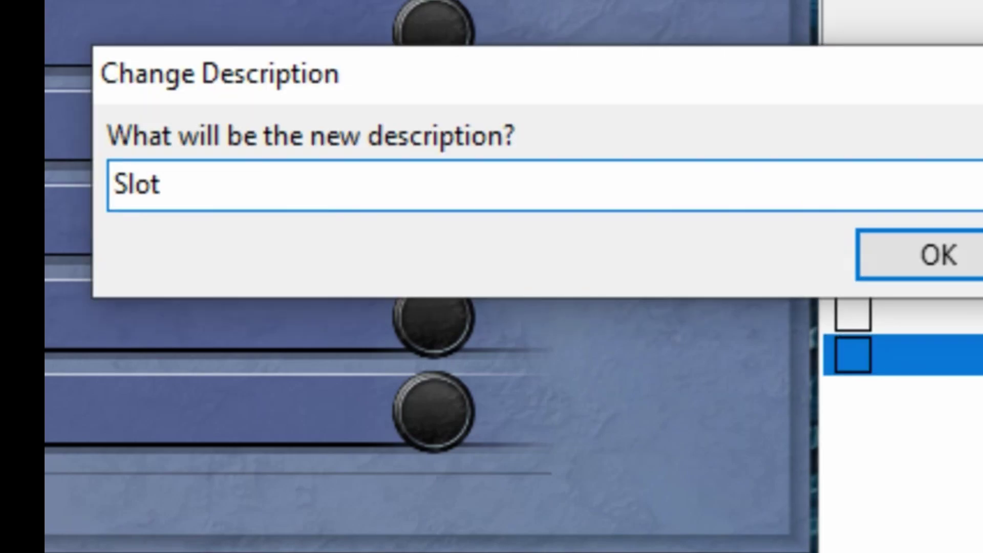
left_click(939, 256)
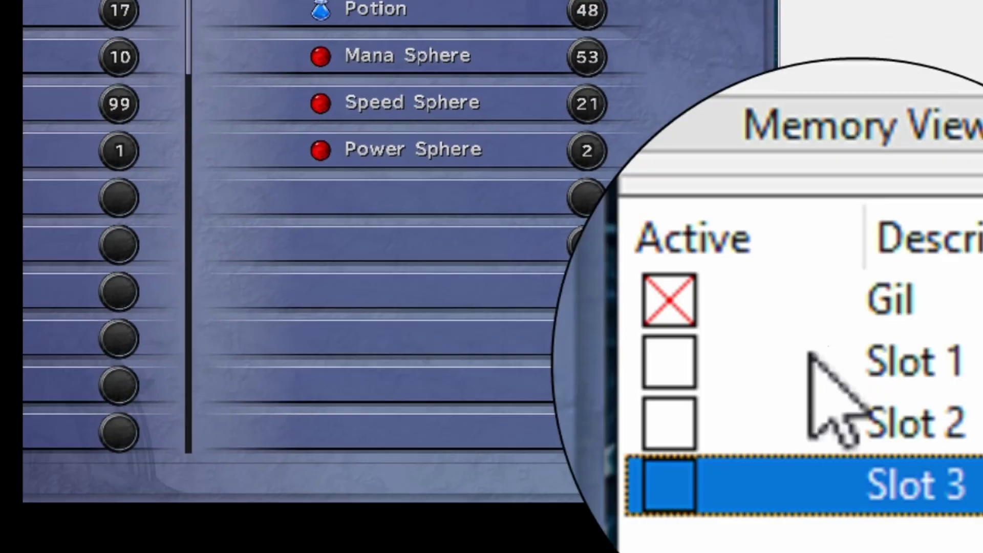
- Freeze the Slot 1 value and manually swap Grenade with Hi-Potion in the in-game inventory
left_click(535, 299)
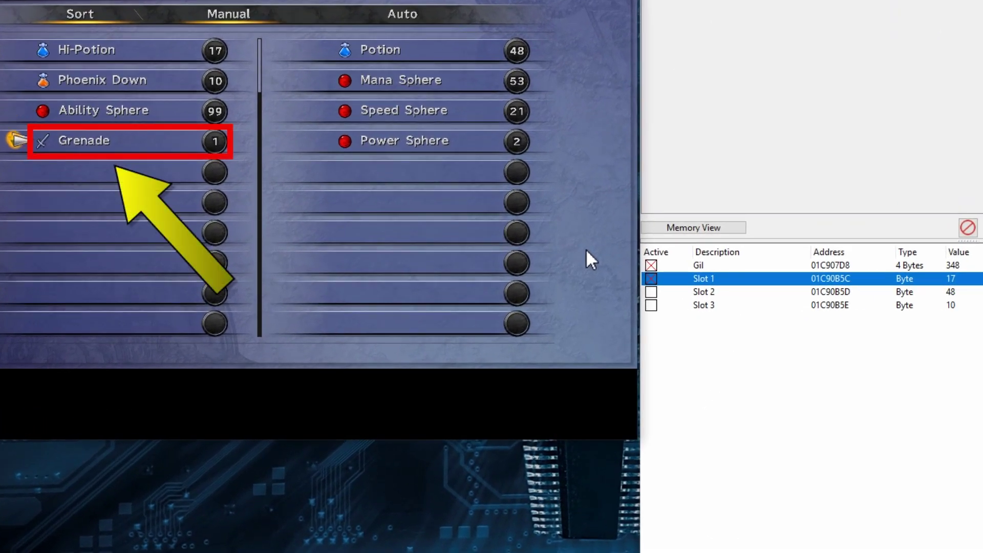
key("Up")
key("Up")
key("Up")
key("Return")
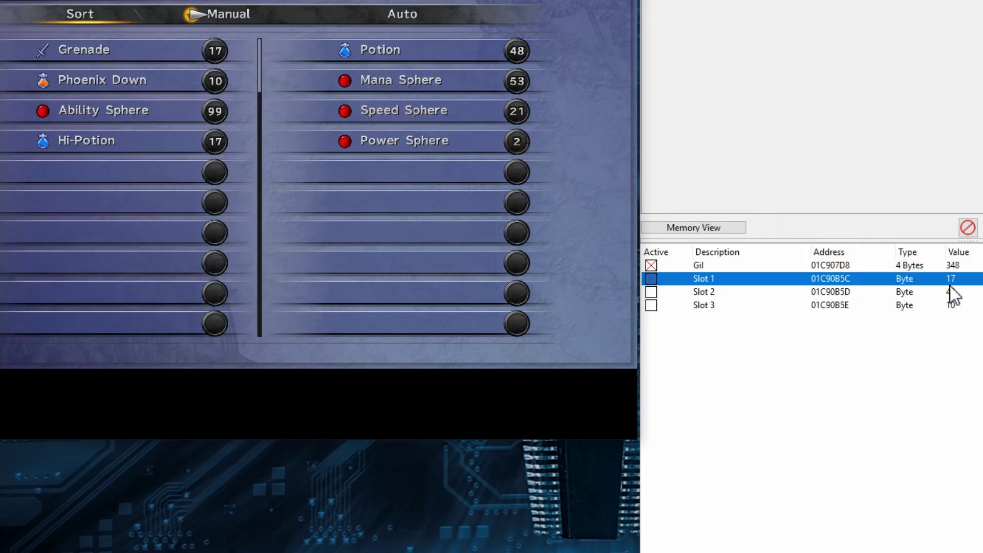
- Set the Slot 1 value to 99 and manually swap Grenade, Phoenix Down and Power Sphere through the first inventory slot
double_click(951, 278)
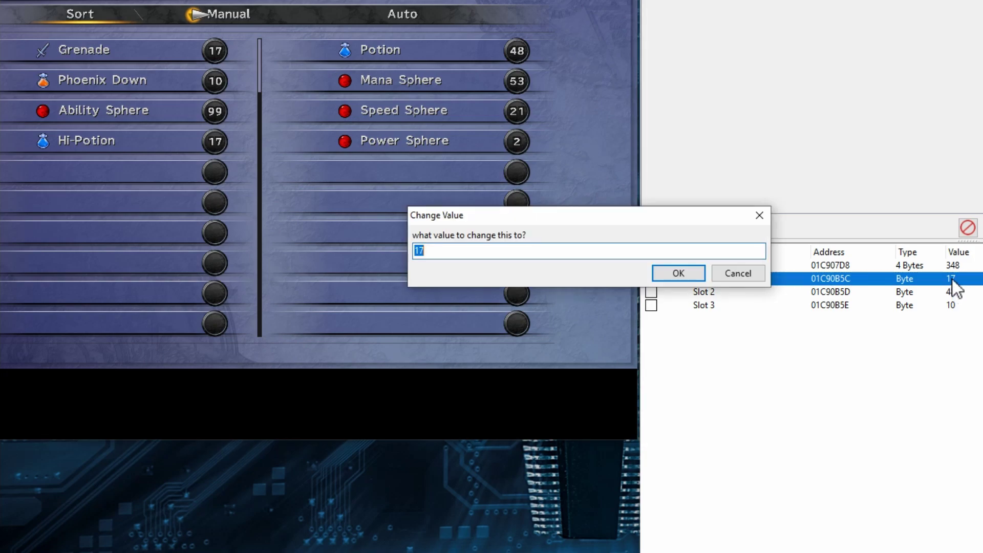
type("99")
key("Return")
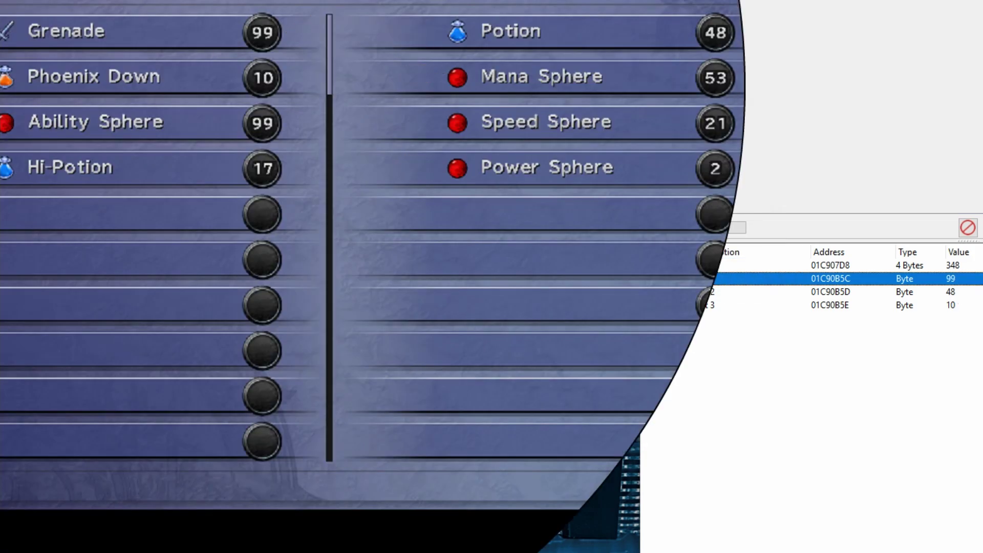
key("Return")
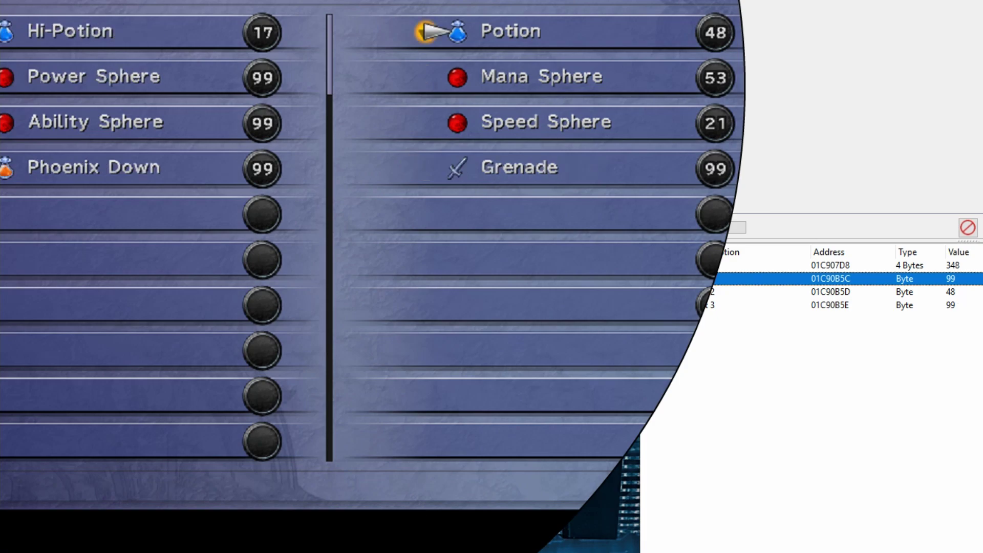